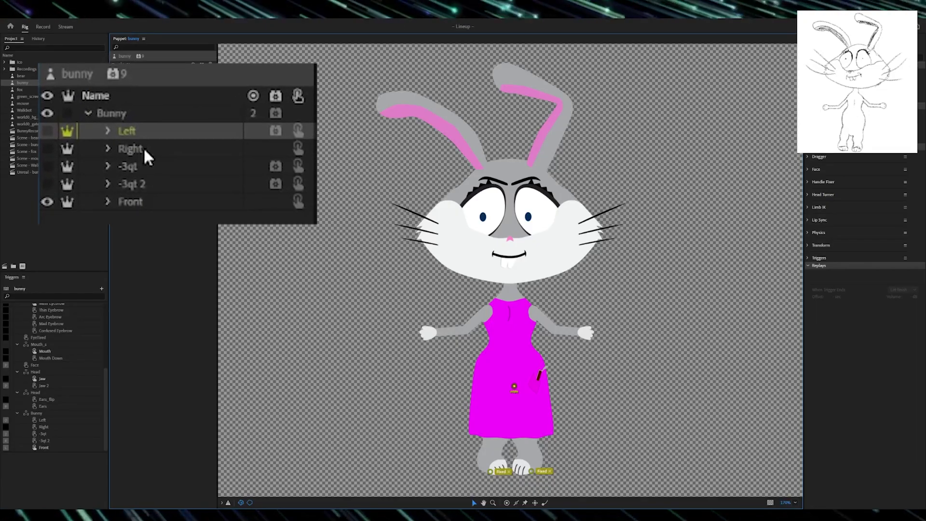
- Compare the meshes of the Right, -3qt, -3qt 2 and Front views, expanding Front's groups
click(137, 154)
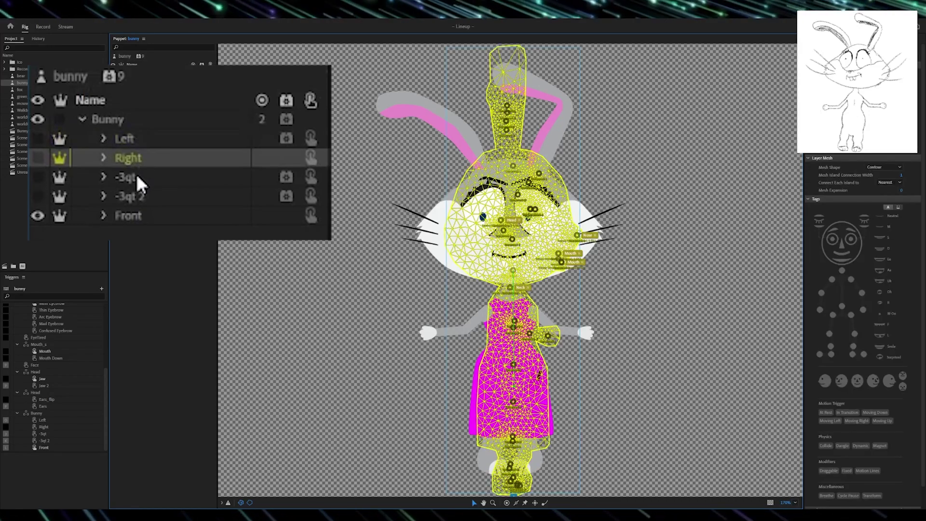
click(151, 175)
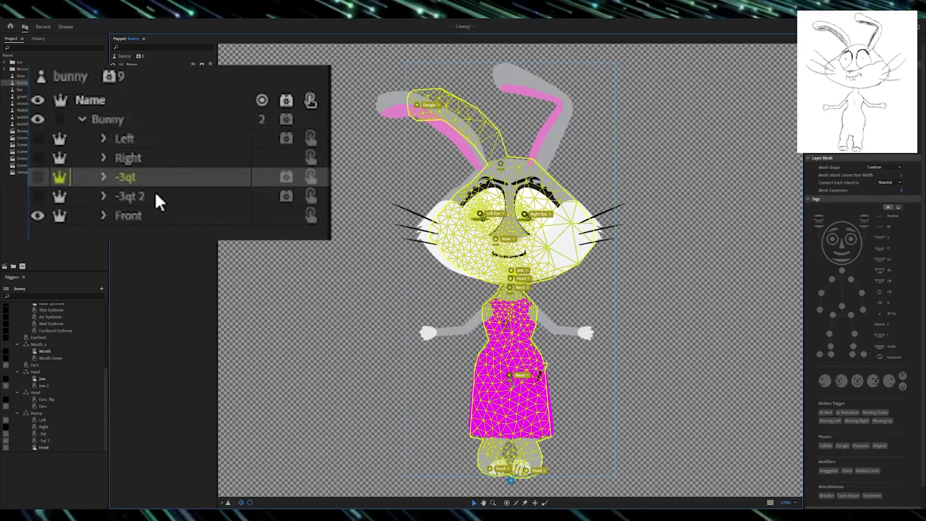
click(155, 193)
click(149, 214)
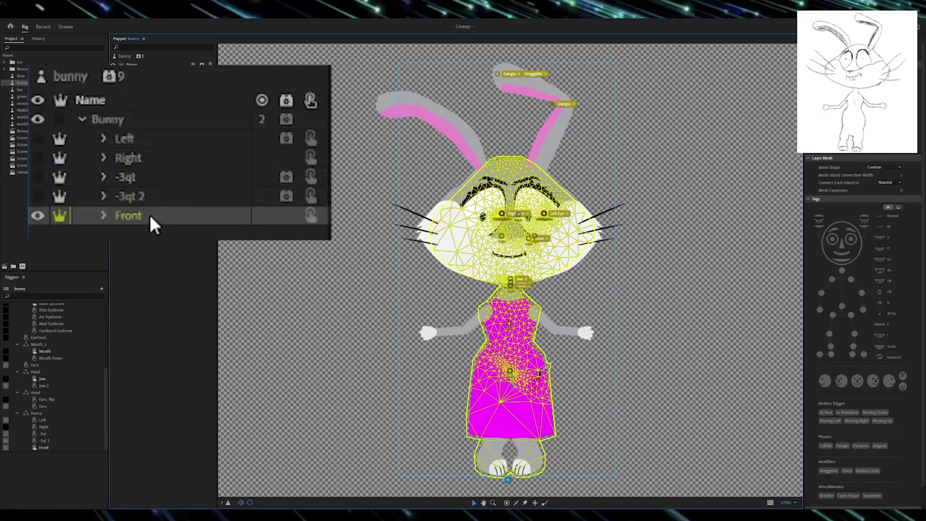
click(103, 213)
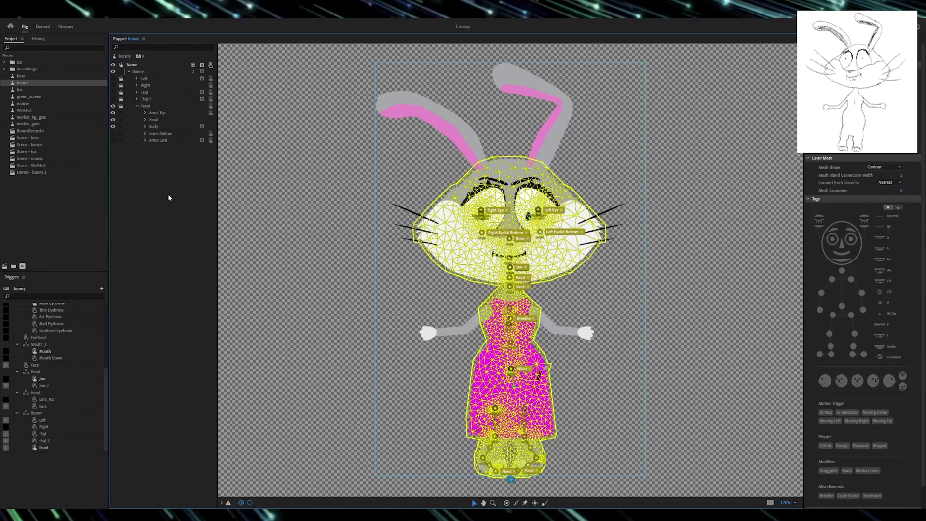
click(168, 195)
- Recheck the Right and Left views, collapse Front, and select the whole Bunny group
click(155, 86)
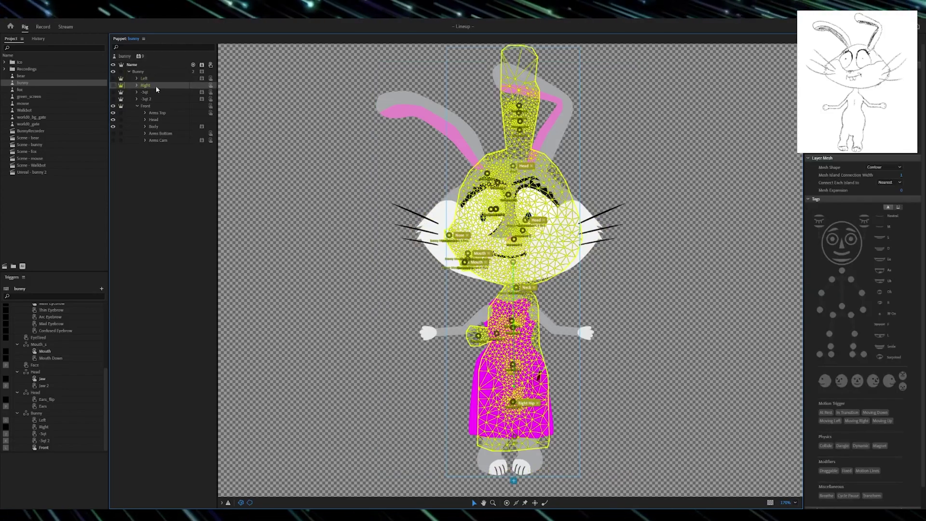
click(137, 79)
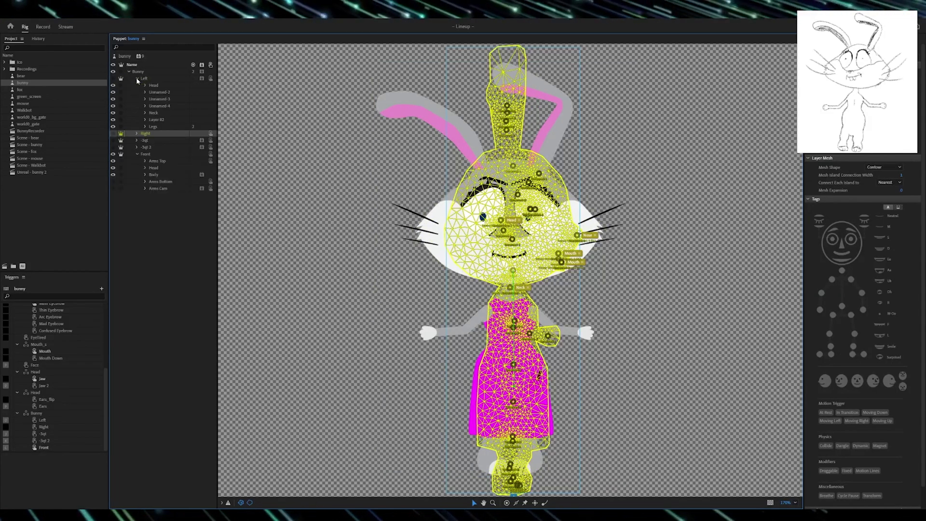
click(138, 79)
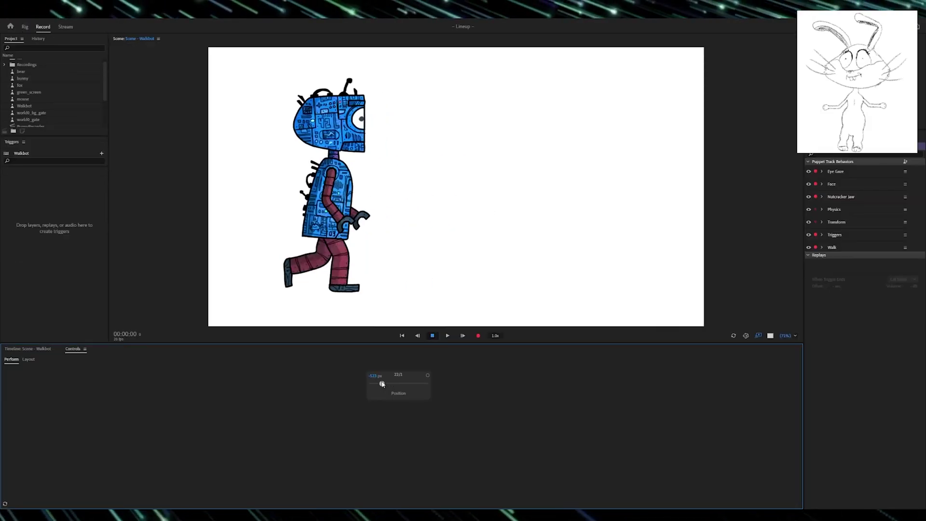
mouse_move(379, 383)
mouse_down()
mouse_move(405, 382)
mouse_move(386, 381)
mouse_move(394, 384)
mouse_up()
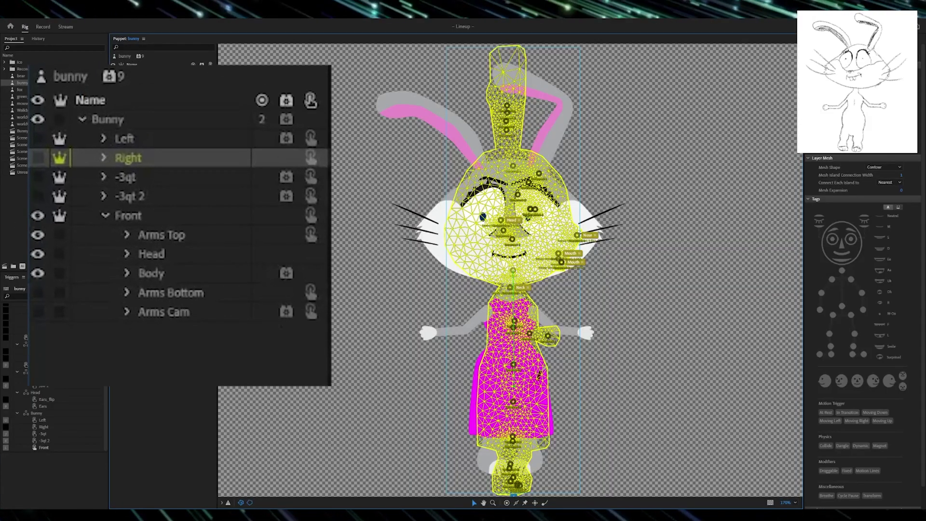
click(155, 263)
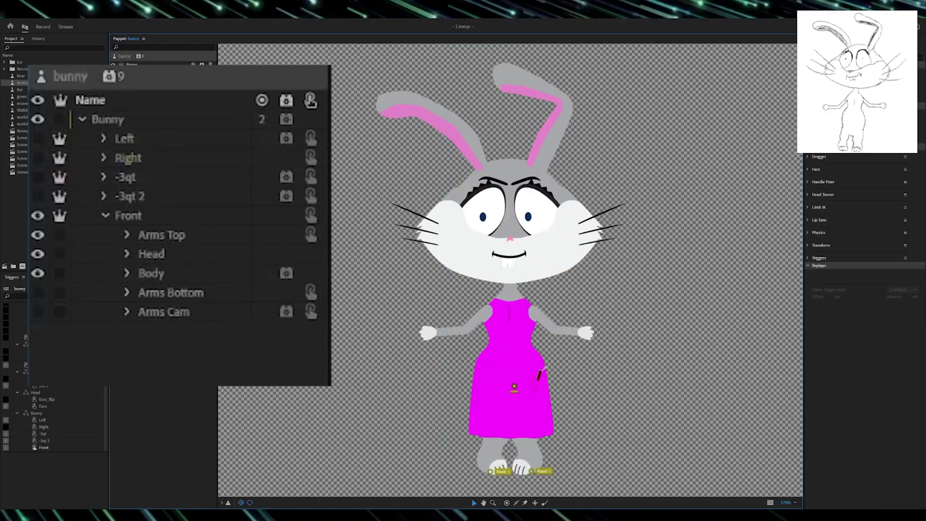
click(105, 216)
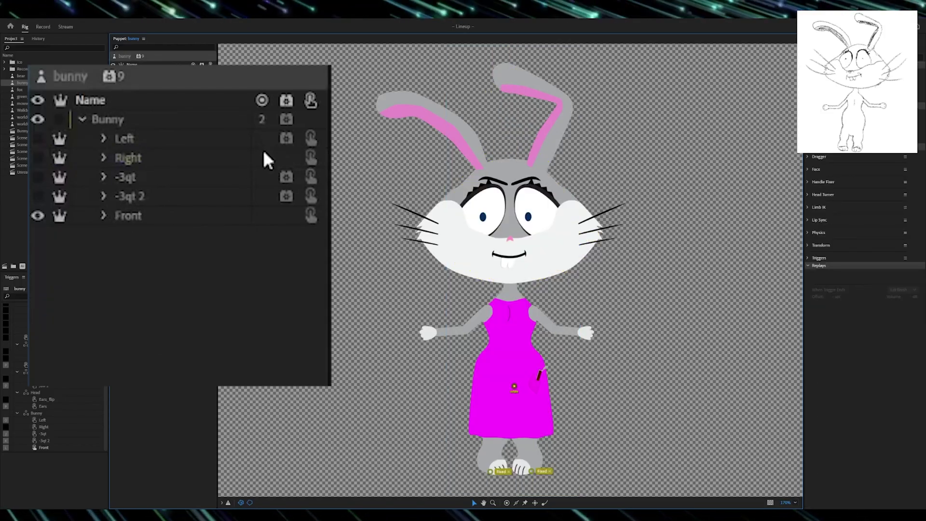
click(121, 124)
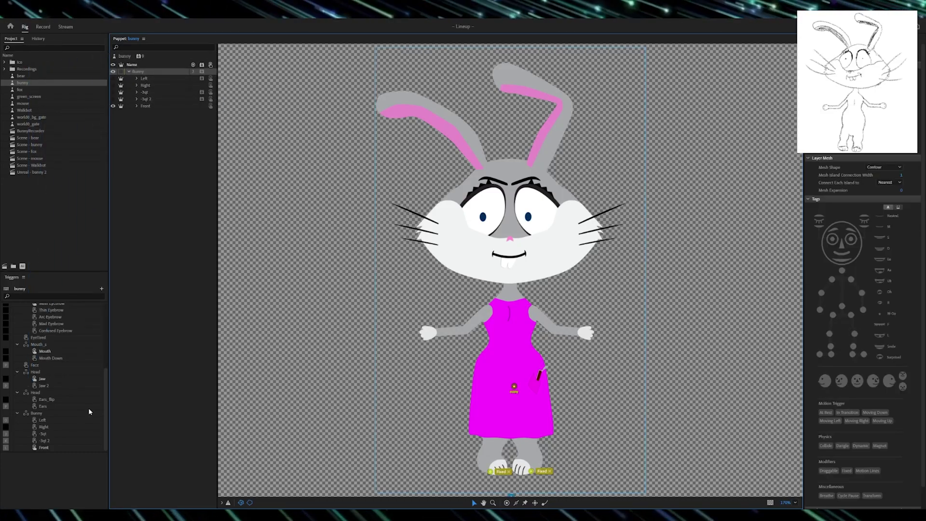
- Check the MIDI note, Latch and layer settings of the Left, Right, -3qt, -3qt 2 and Front triggers
click(41, 420)
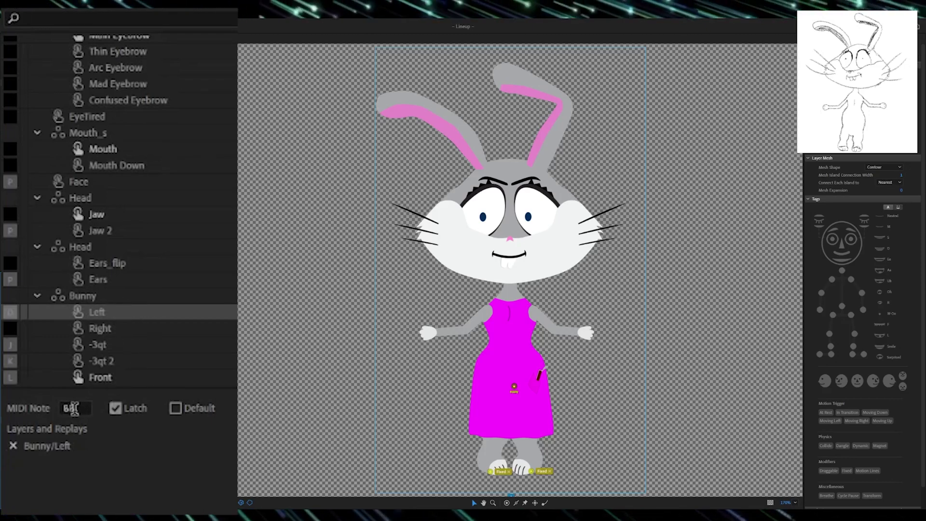
click(103, 331)
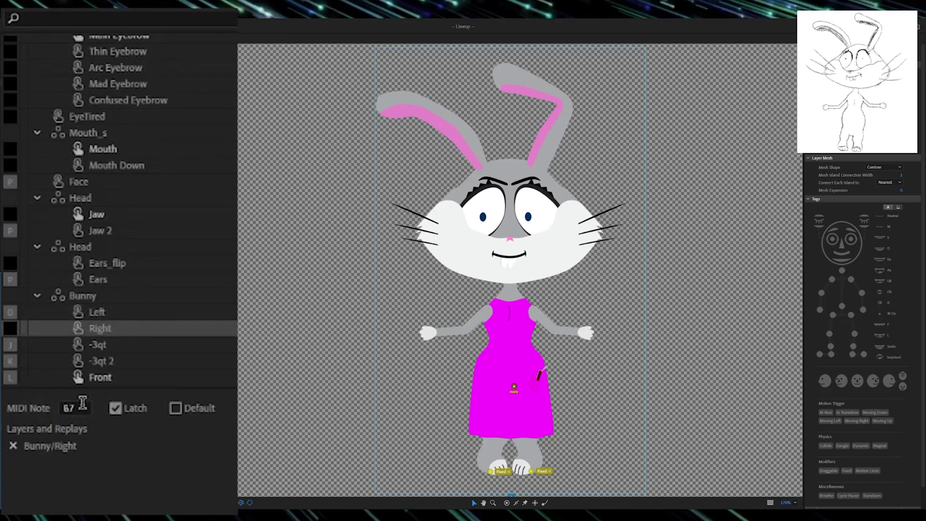
click(103, 346)
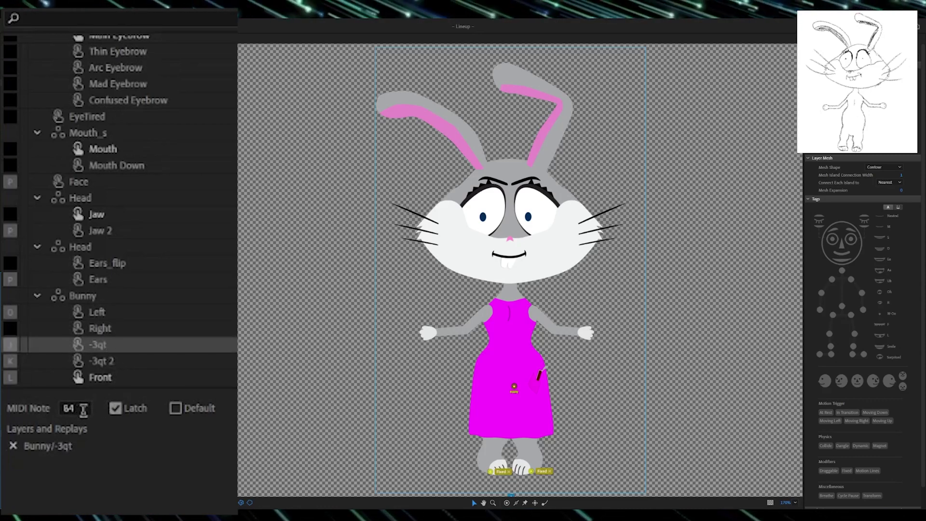
click(116, 366)
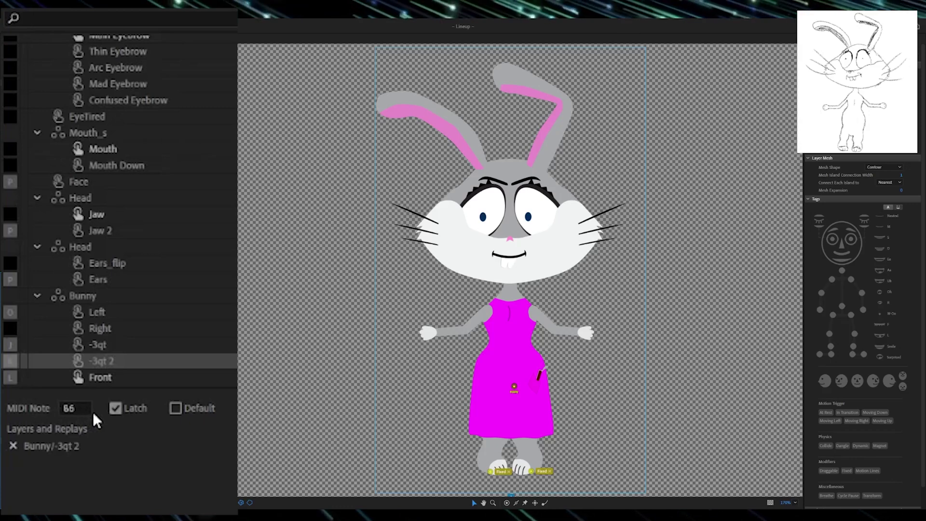
click(122, 377)
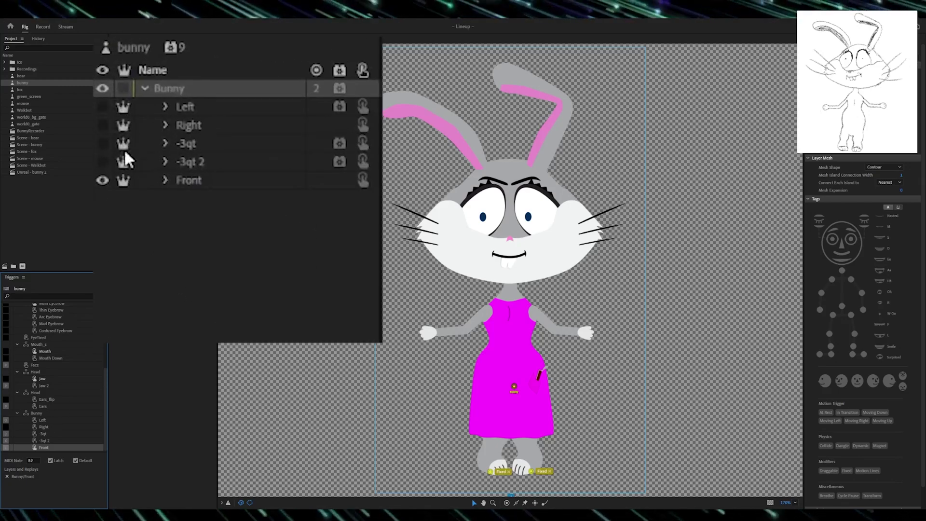
- Expand Front and inspect Arms Bottom, Head, and Arms Top with its Left and Right Arm layers
click(166, 179)
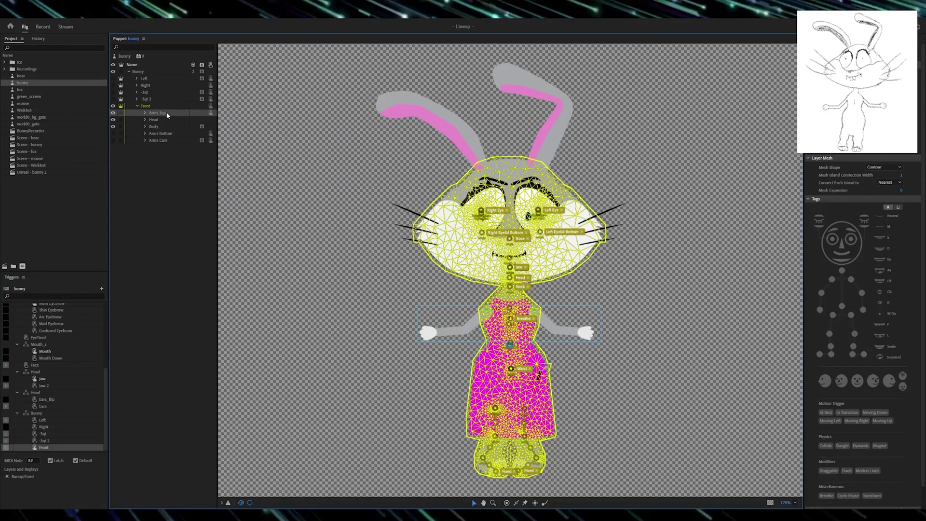
click(168, 134)
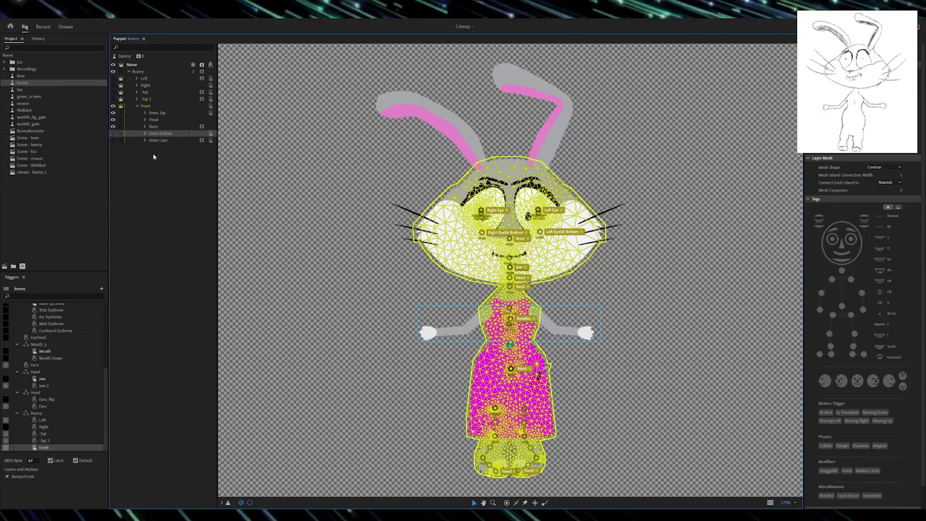
click(153, 119)
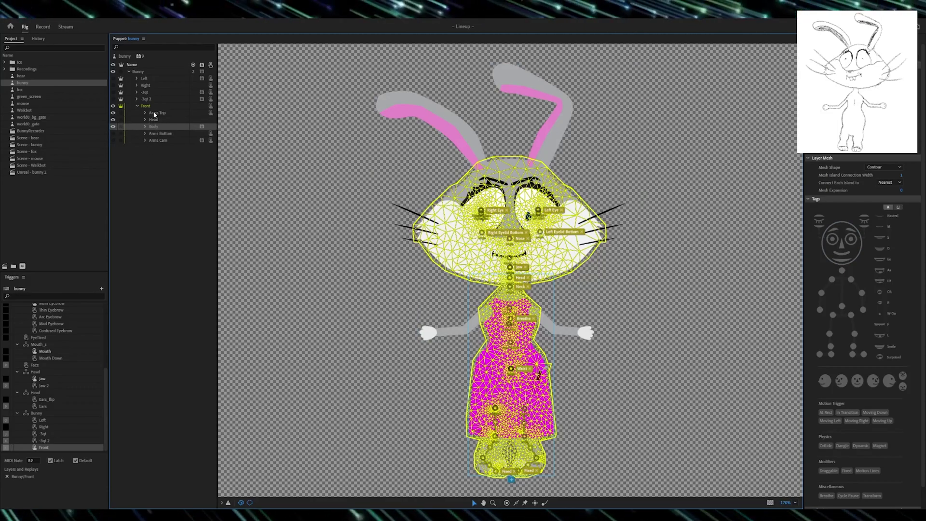
click(121, 113)
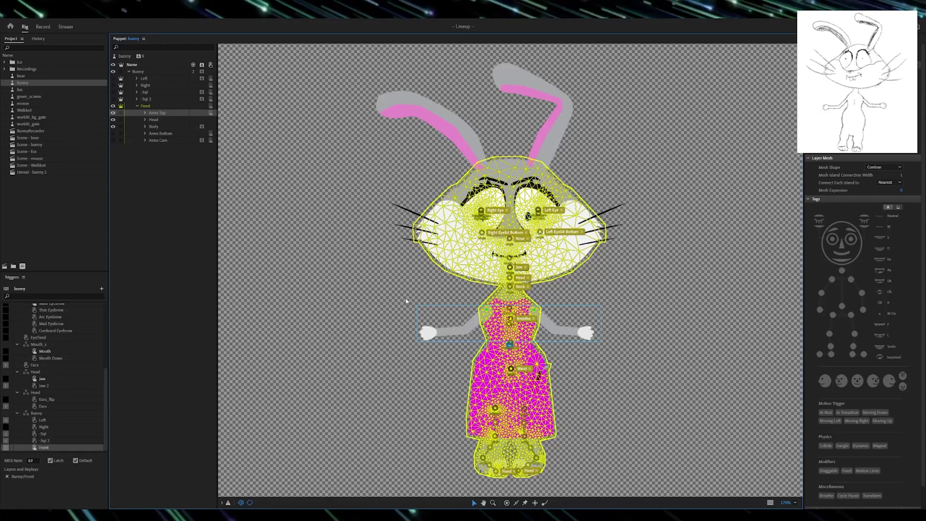
click(145, 113)
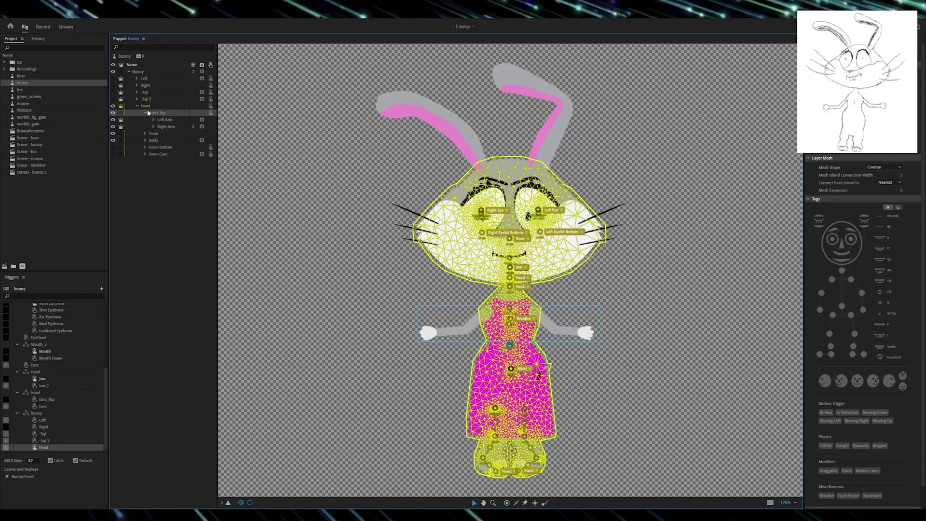
click(146, 113)
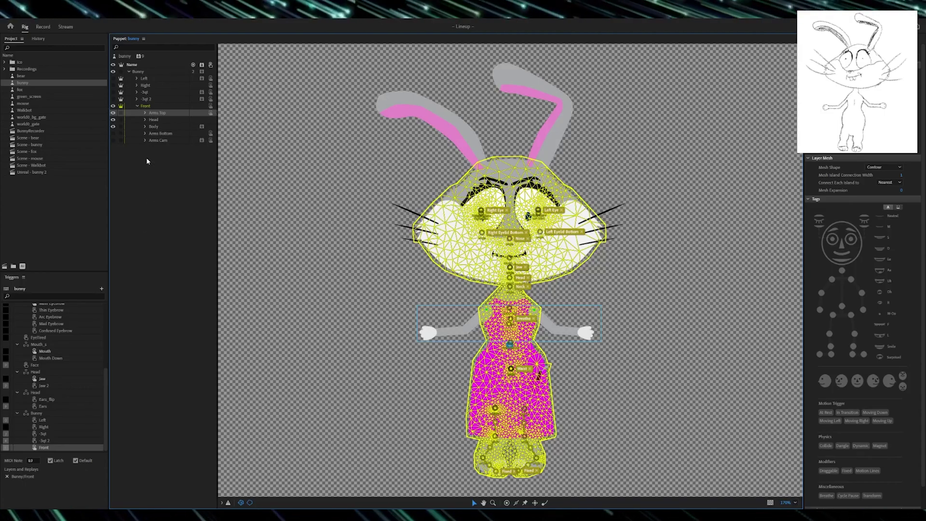
- Select the Body layer to view its Breathe behavior (15 breaths per minute, 150% max scale)
click(153, 126)
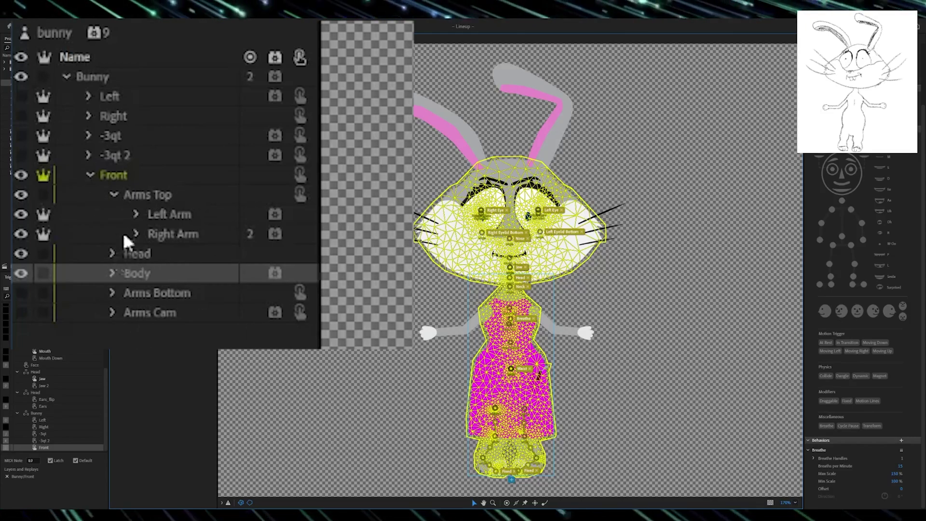
- Expand Left Arm down to Left Wrist and show Left Wrist Out instead of Left Wrist Flip
click(135, 214)
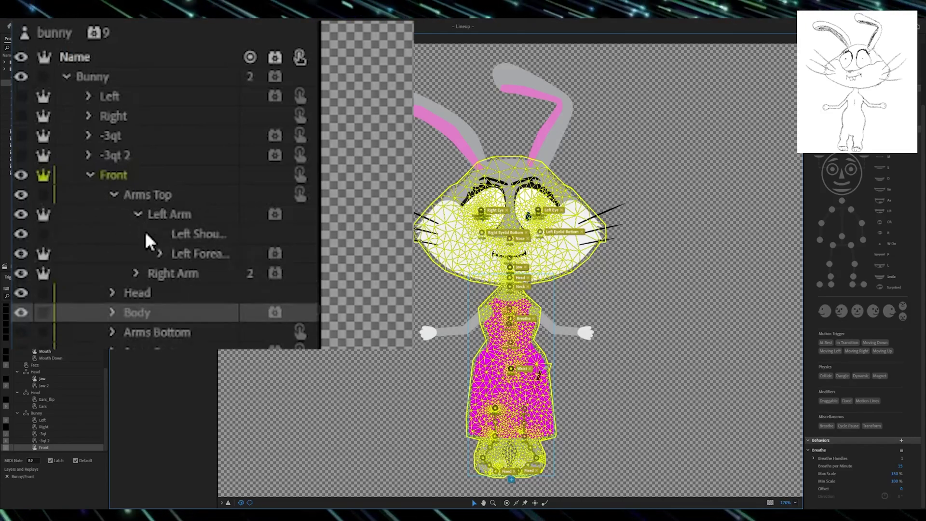
click(160, 254)
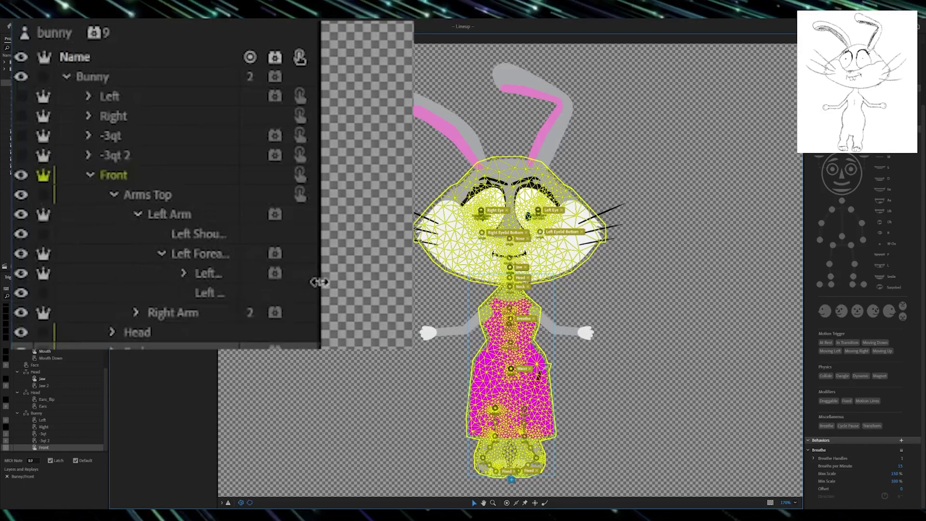
drag(319, 281, 413, 282)
click(185, 273)
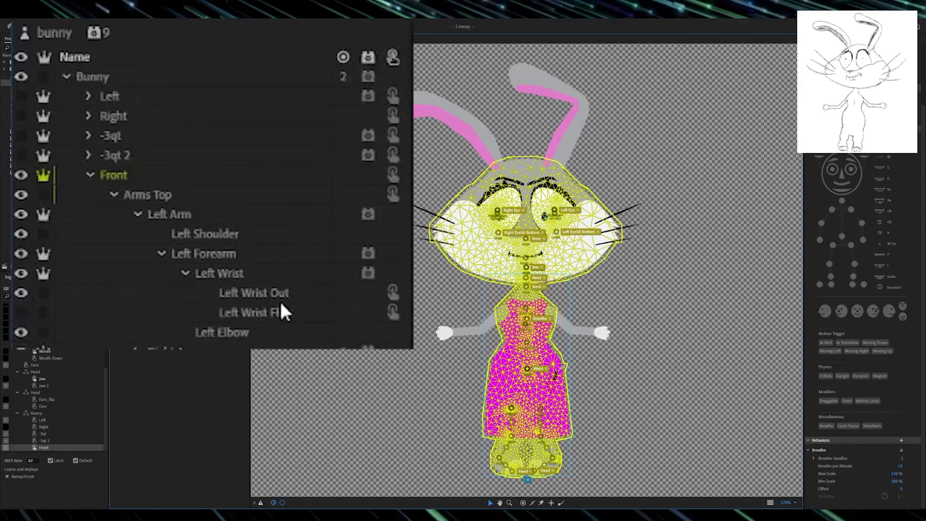
click(279, 292)
click(269, 311)
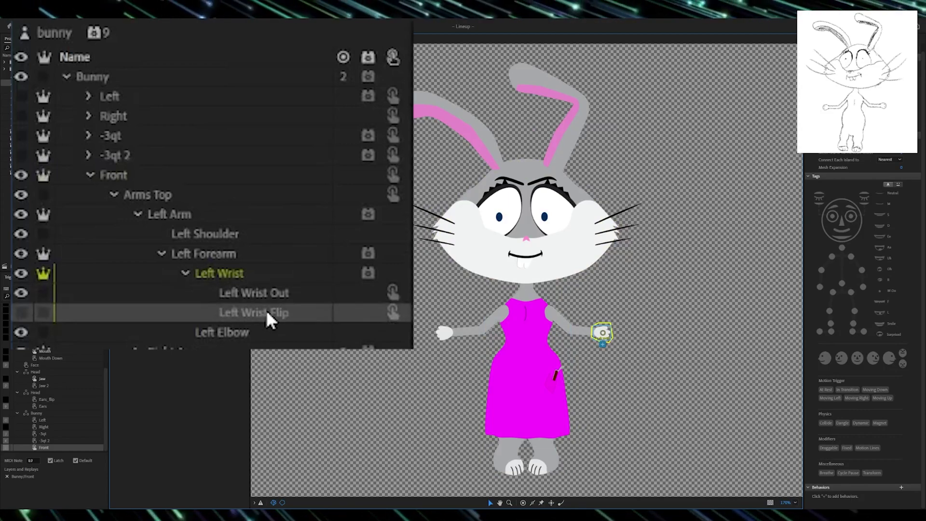
click(23, 293)
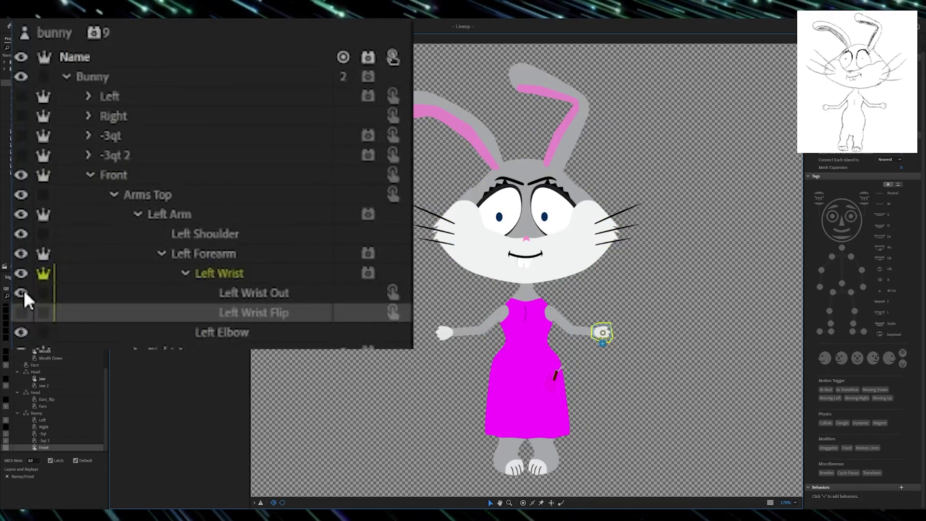
click(139, 215)
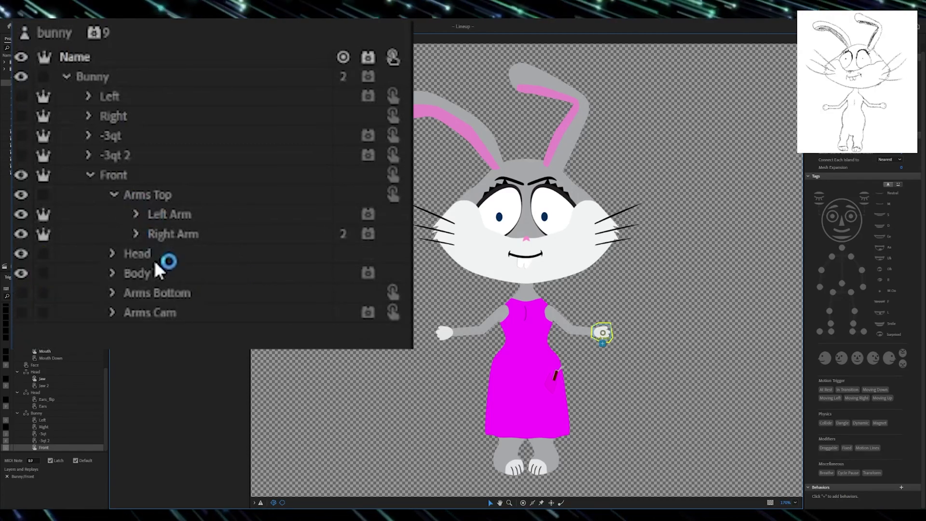
- Reselect and expand Left Arm, test-drag the upper arm off the shoulder, then undo
click(140, 197)
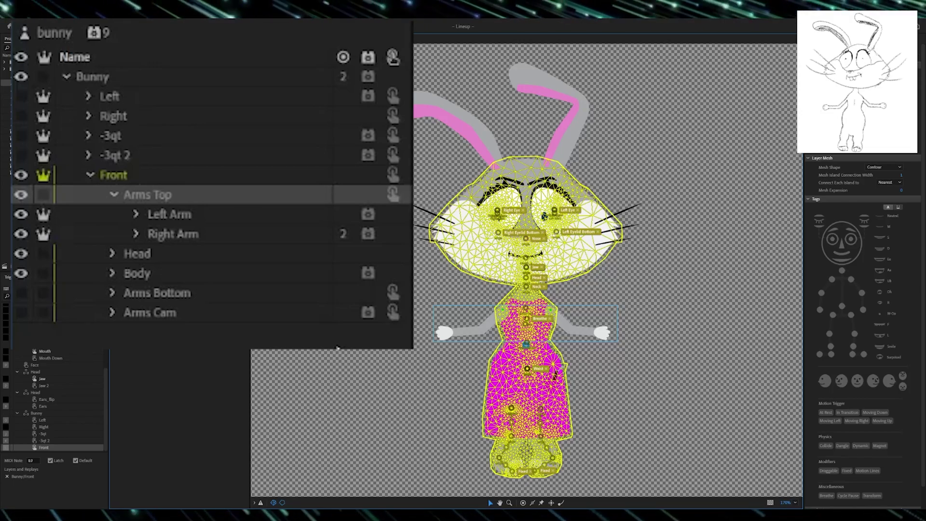
click(167, 210)
click(136, 214)
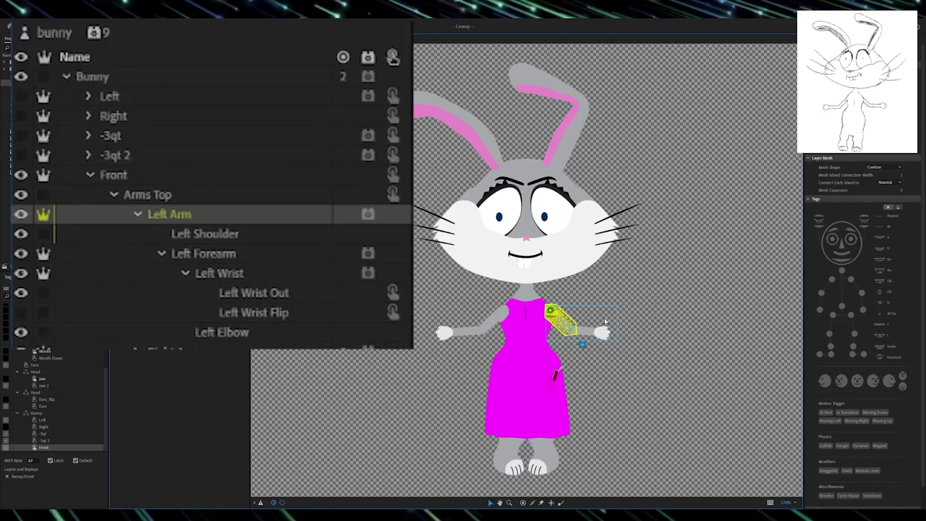
drag(585, 338, 609, 341)
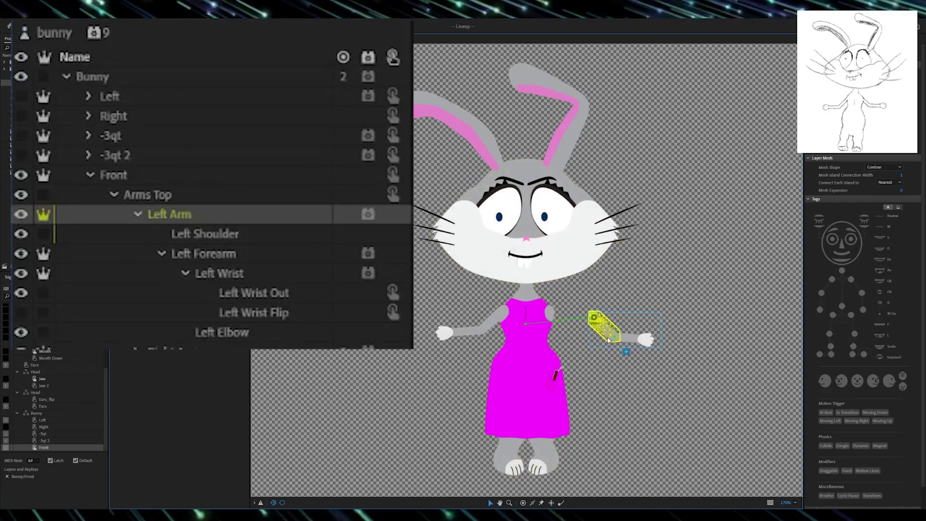
key(ctrl+z)
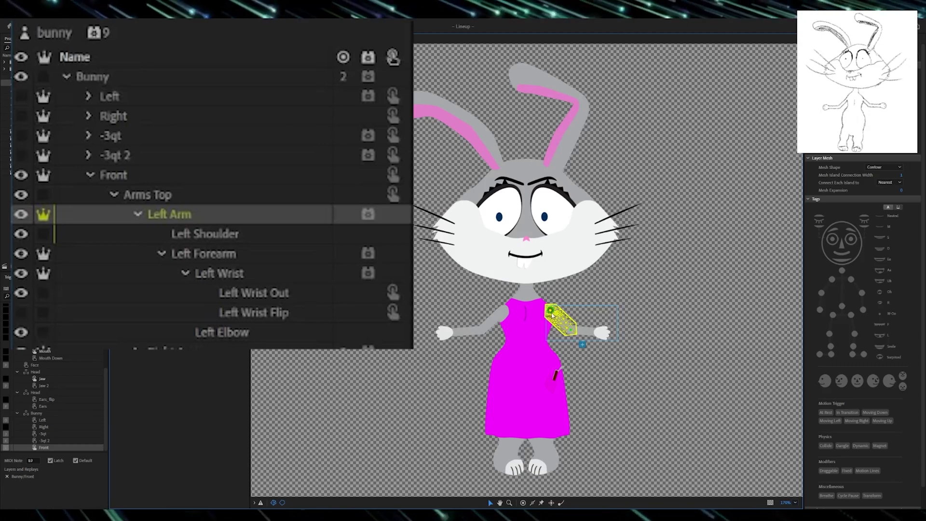
scroll(553, 316, up, 5)
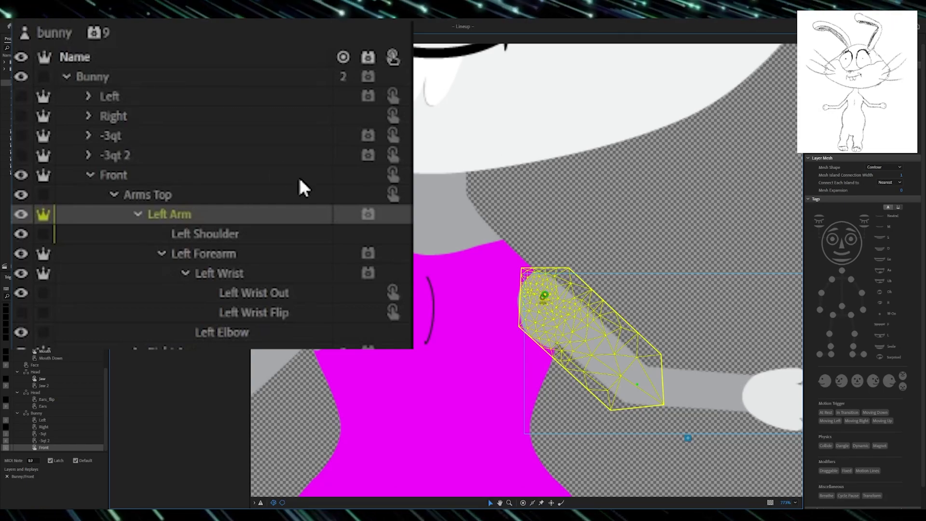
- Inspect Left Forearm, Left Wrist and Left Elbow, then hide the Left Wrist Out hand layer
click(217, 255)
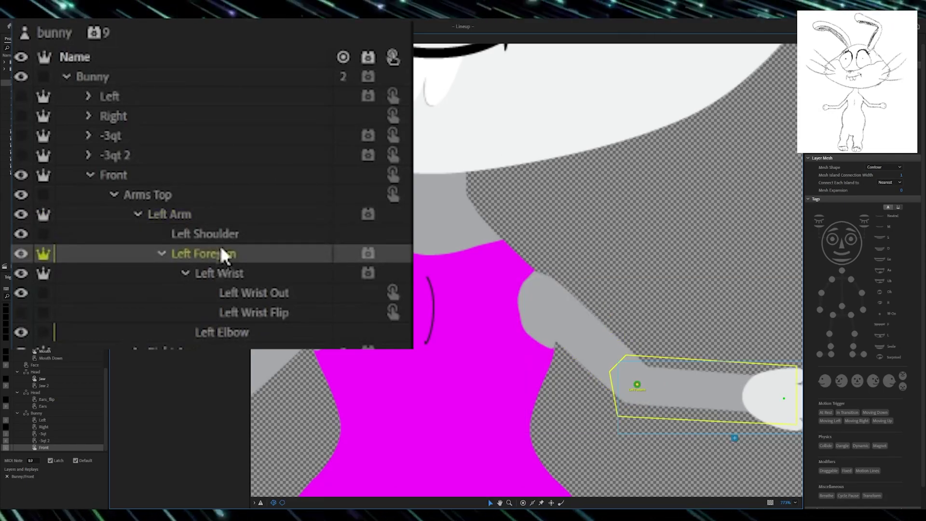
drag(638, 436, 501, 382)
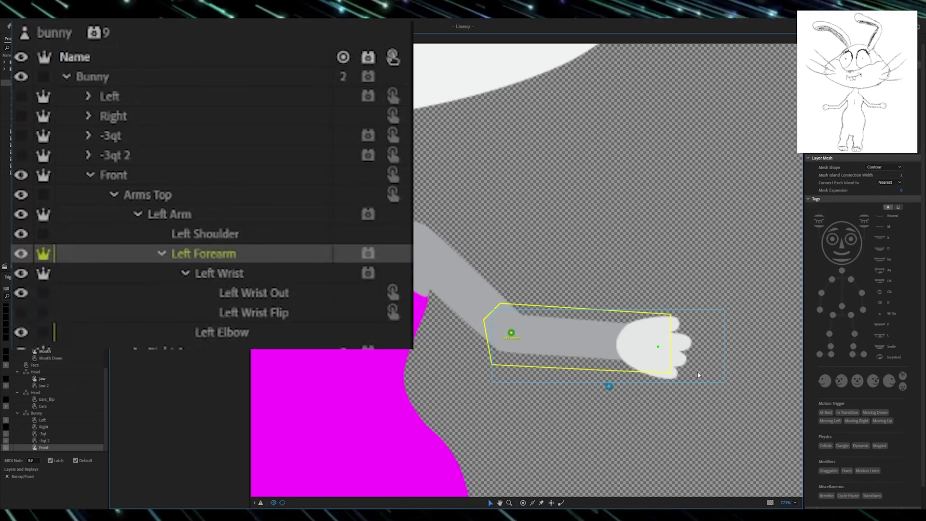
click(233, 272)
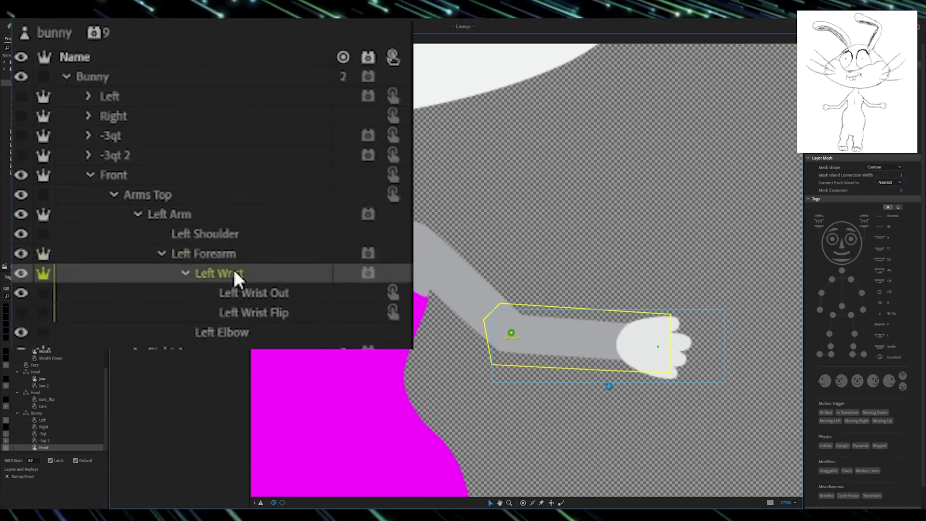
click(243, 333)
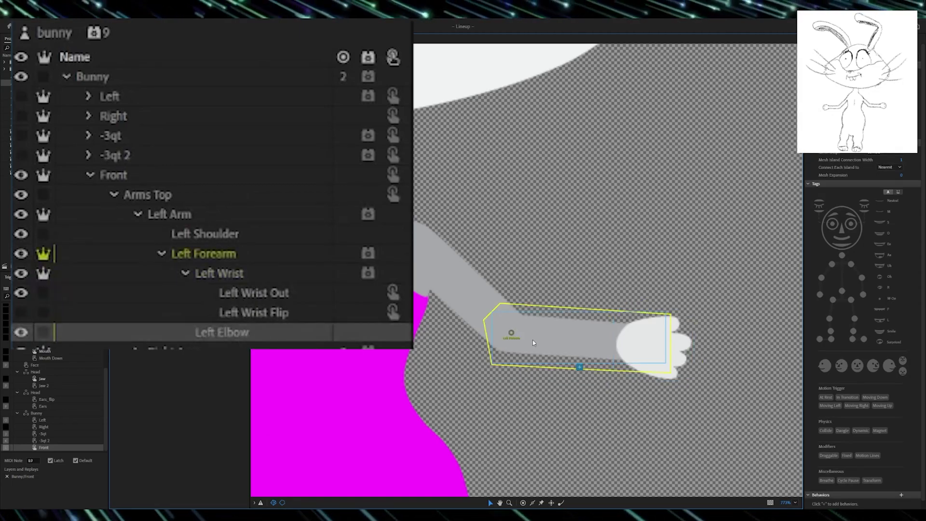
click(212, 274)
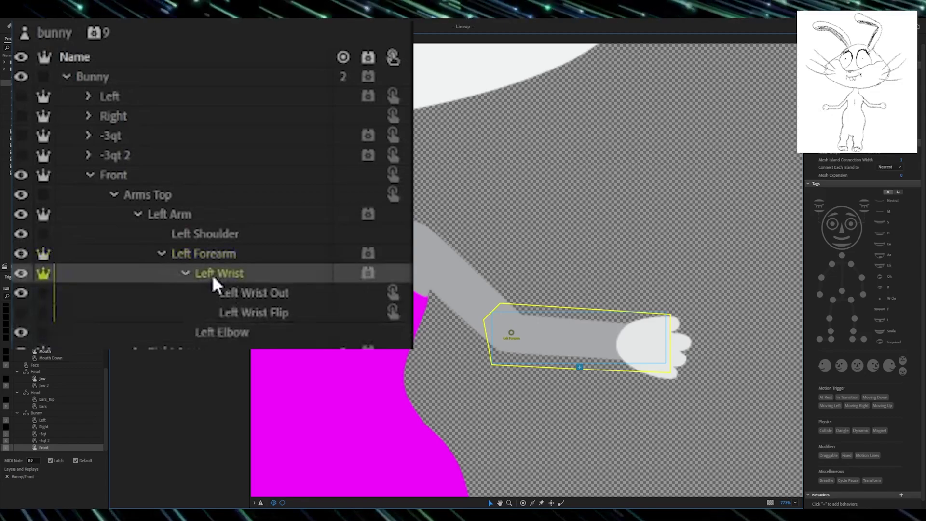
click(244, 293)
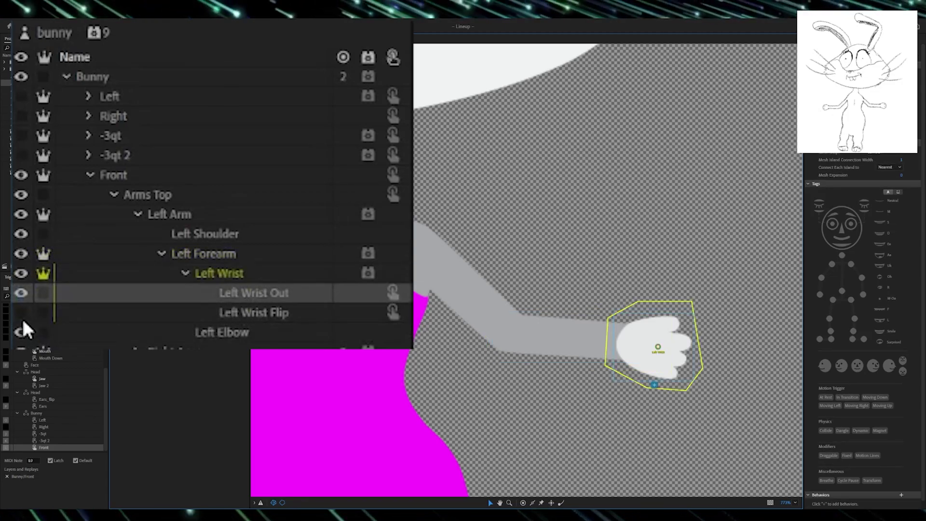
click(14, 294)
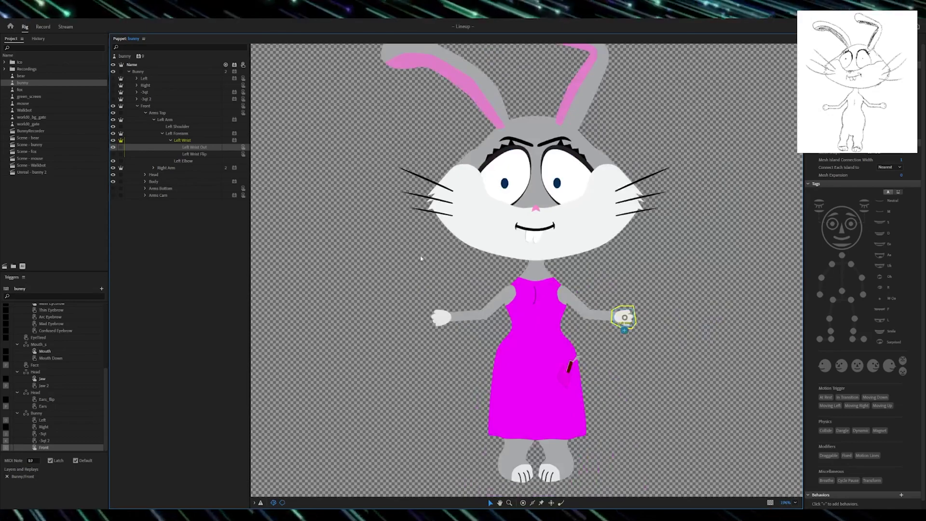
- Select Left Arm and expand its Transform behavior to show Anchor, Position, Scale, Rotation and Opacity
click(153, 119)
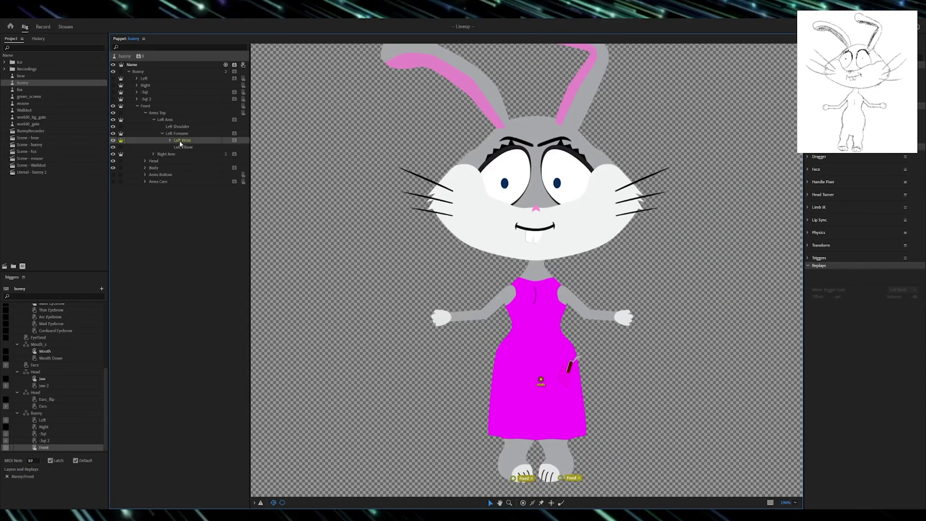
click(164, 120)
click(153, 120)
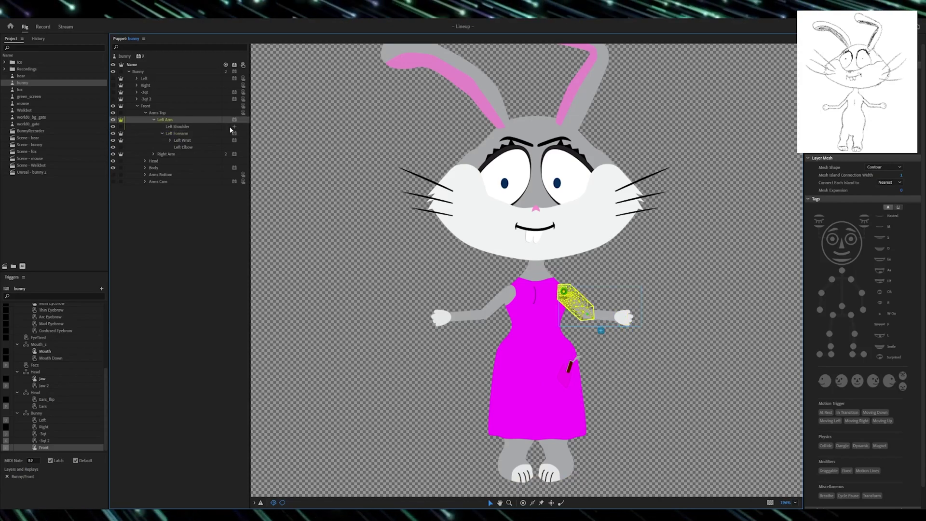
scroll(862, 428, down, 1)
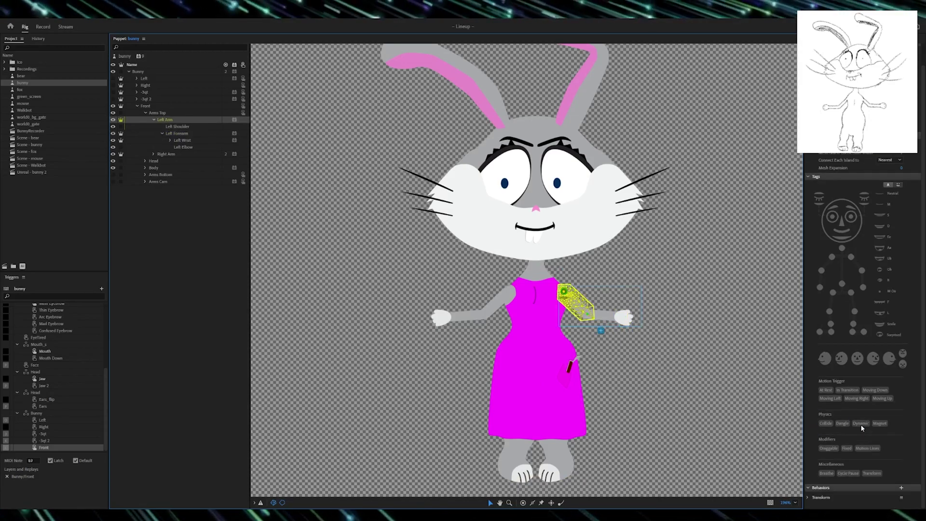
click(808, 497)
scroll(830, 483, down, 4)
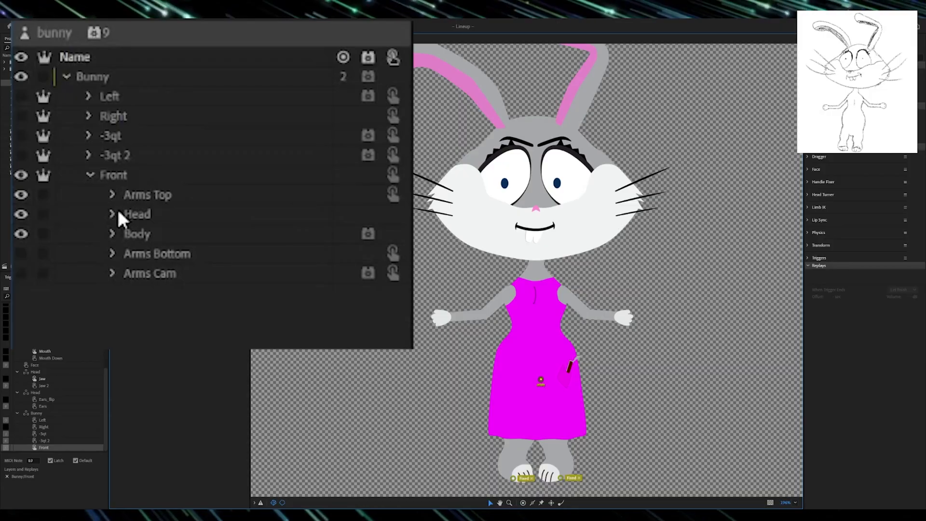
- Expand Head and inspect the Head, Ears_flip, Right Eyebrow and Ears layers with their Dangle handles
click(115, 212)
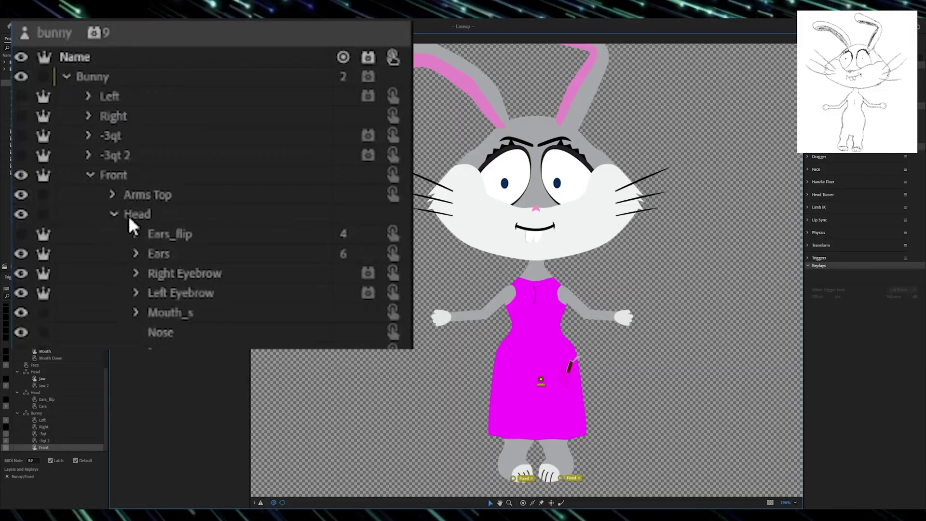
click(153, 215)
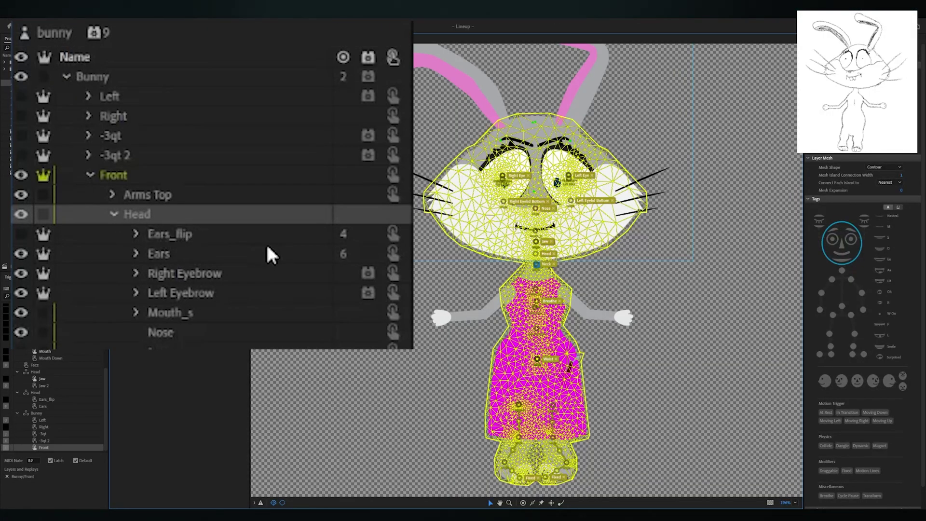
click(199, 242)
click(217, 273)
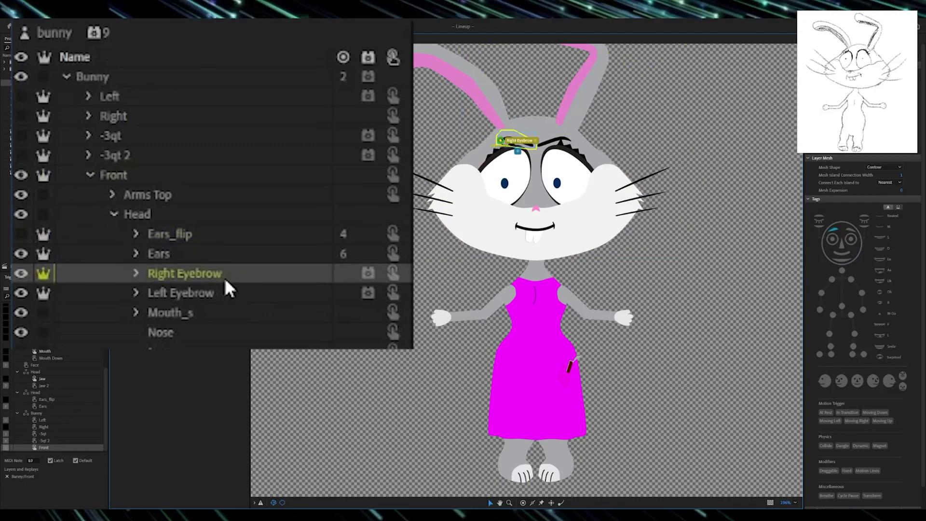
click(241, 254)
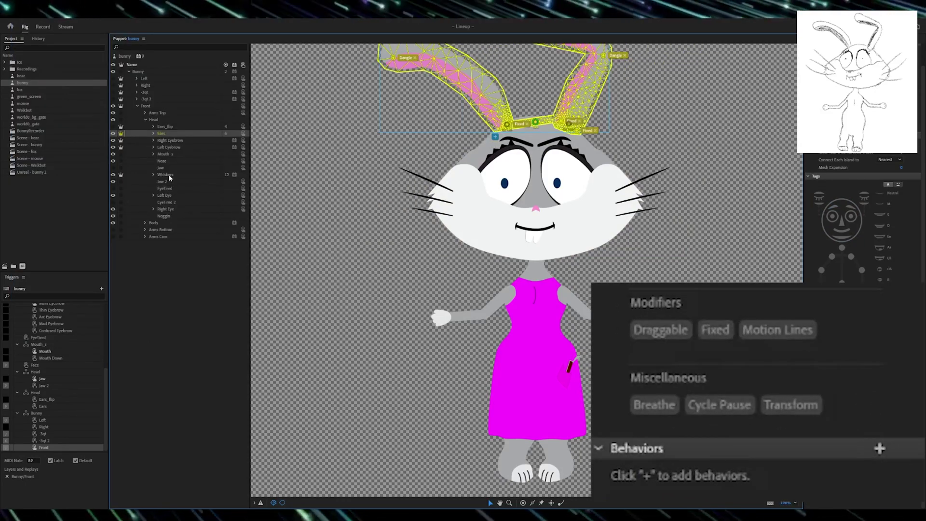
- Select the Whiskers layer and expand its Physics behavior to show Gravity, Wind and Dangle
click(167, 175)
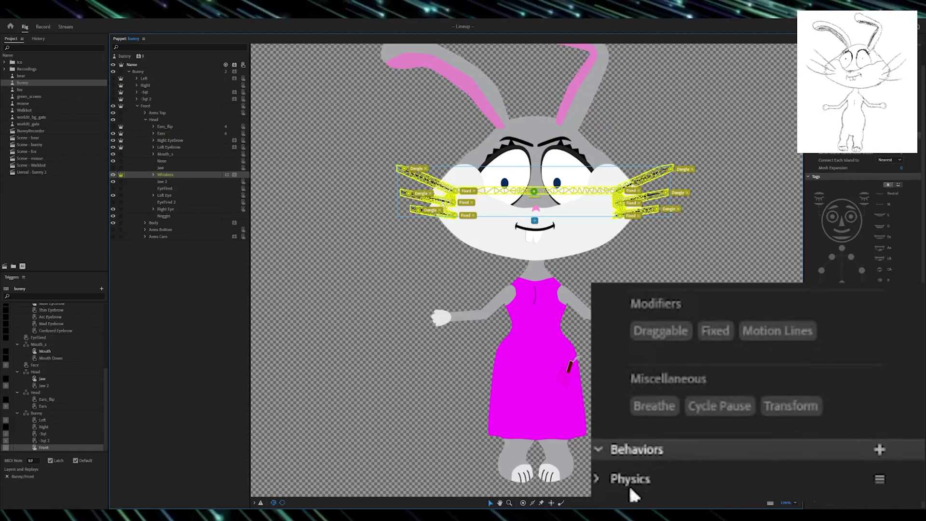
click(597, 478)
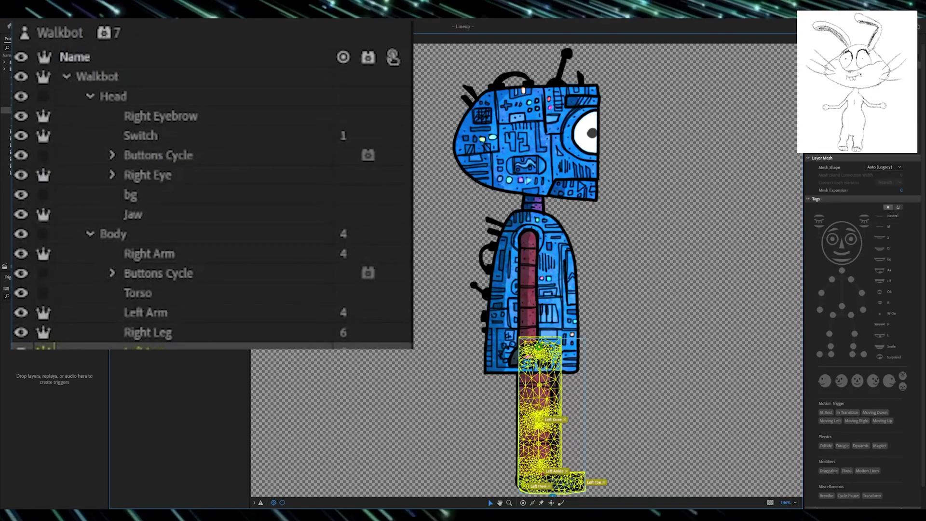
- Check the Walkbot's Buttons Cycle layer, then expand the bunny's Body group to Neck, Top, Pocket, Knife
click(190, 268)
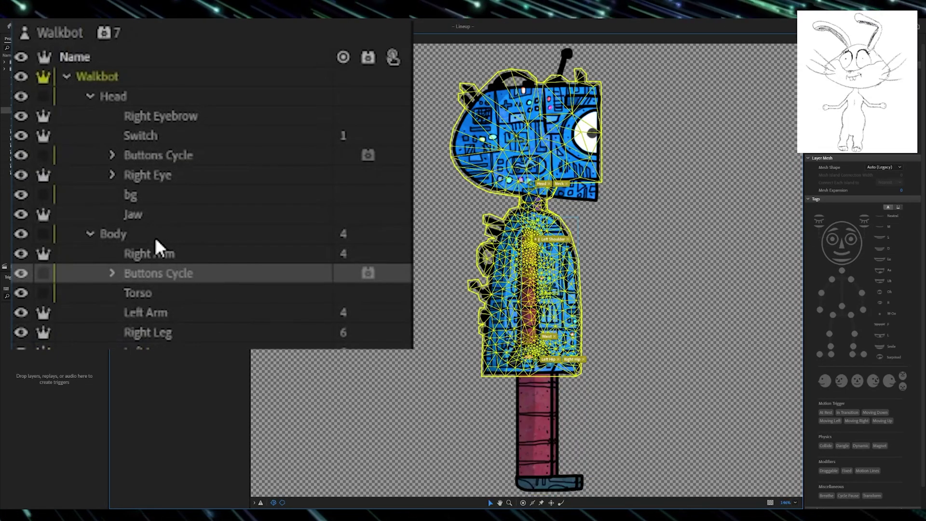
scroll(894, 430, down, 1)
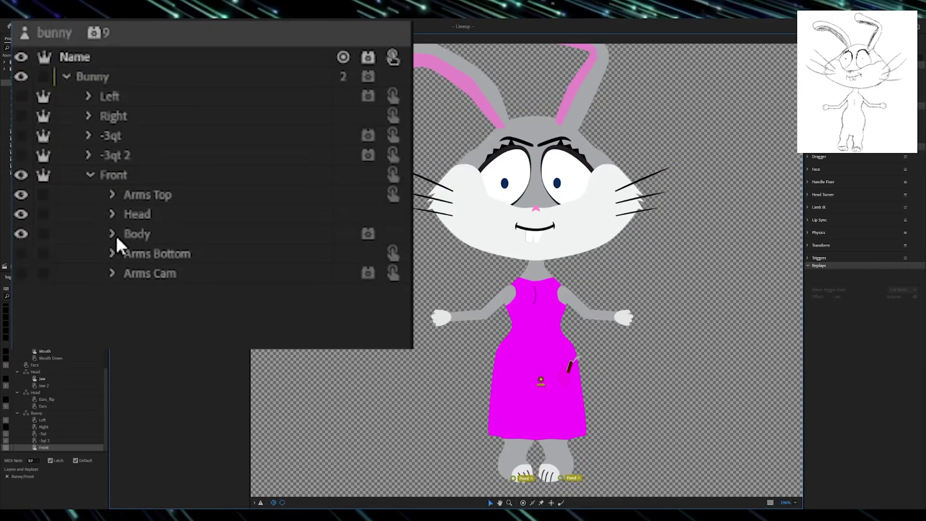
click(113, 235)
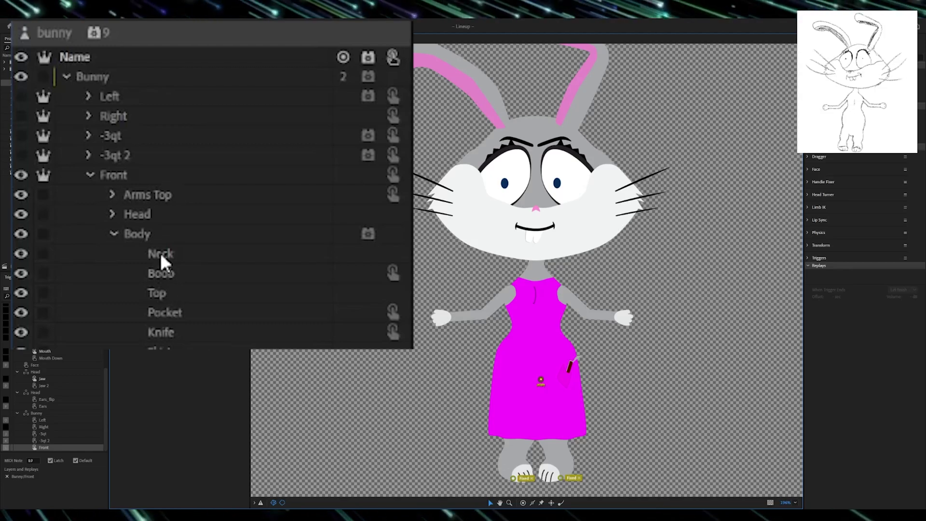
- Inspect the Body, Neck and Pocket layers, then fold the Body group closed
click(160, 235)
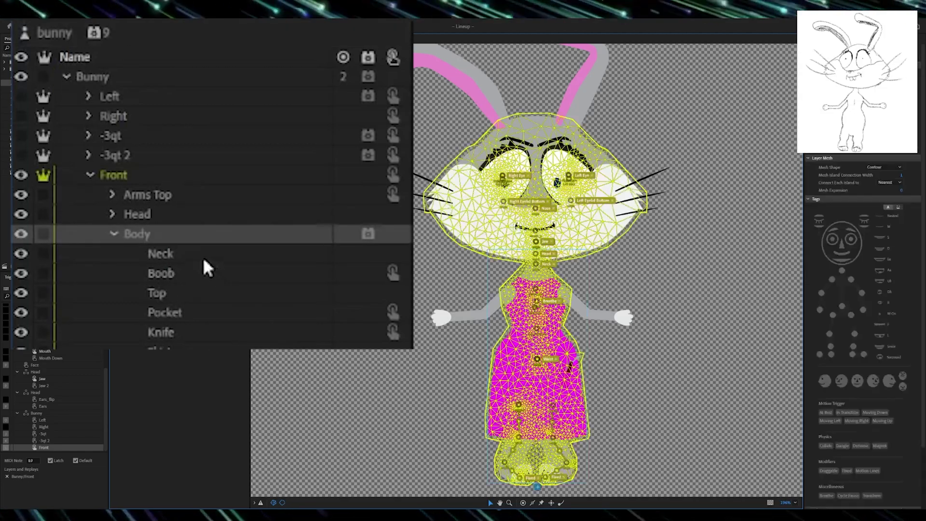
click(200, 255)
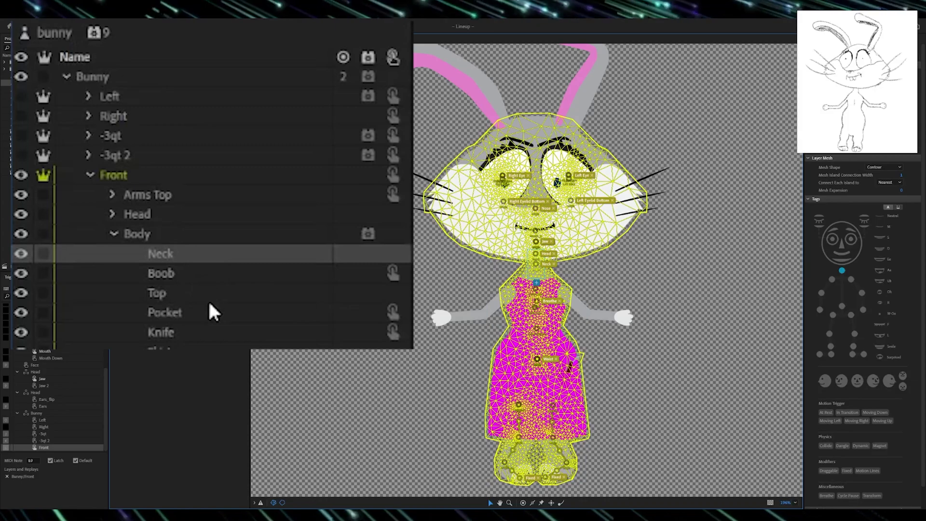
click(182, 277)
click(240, 311)
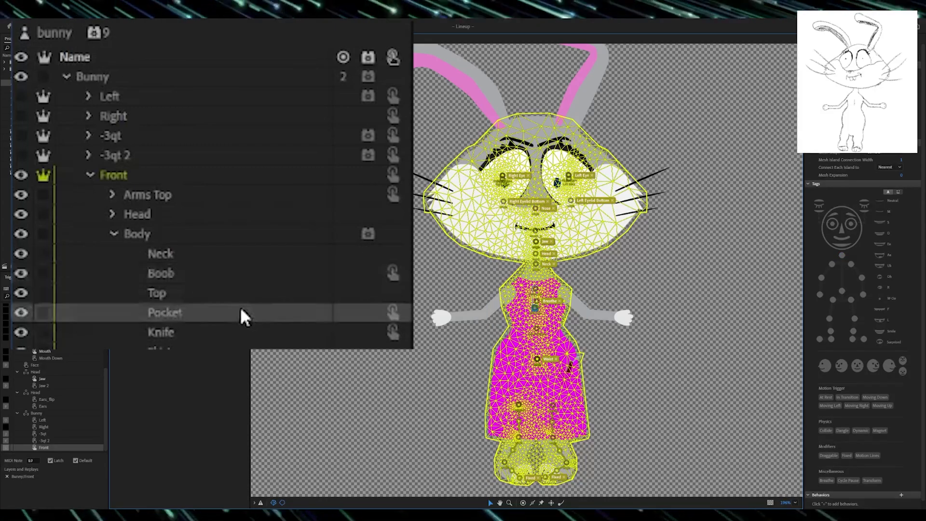
click(115, 233)
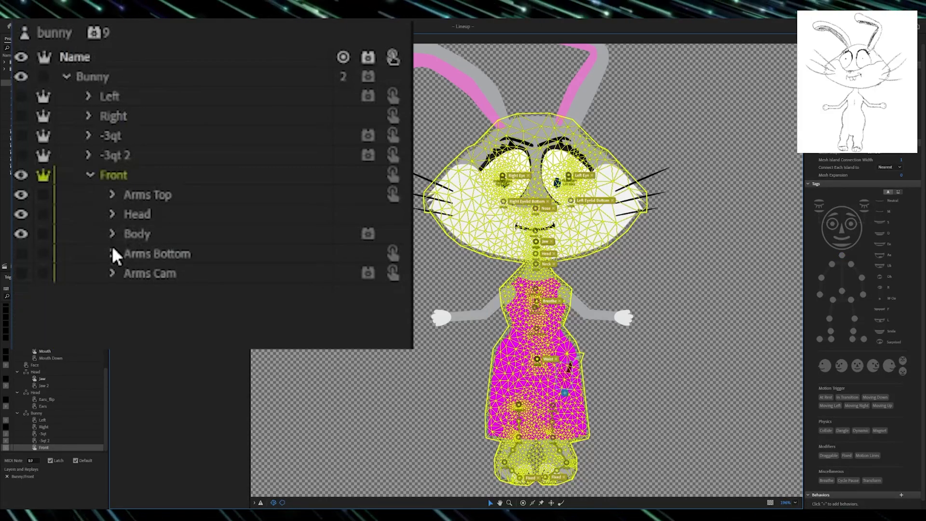